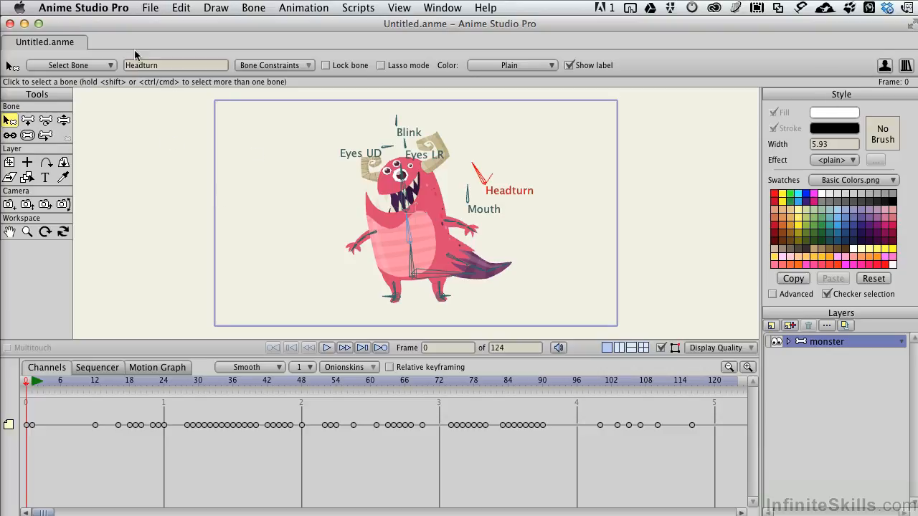
Create a new blank document, then return to the document containing the monster.
click(151, 9)
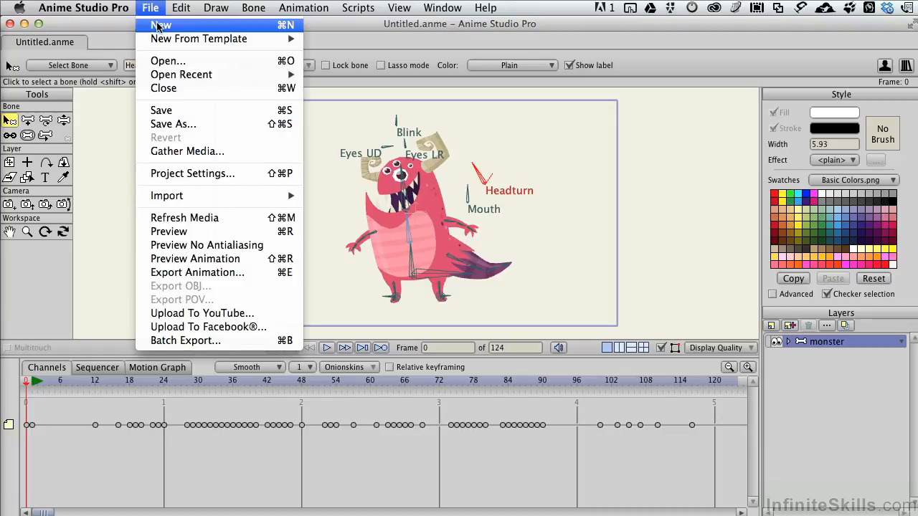
click(160, 26)
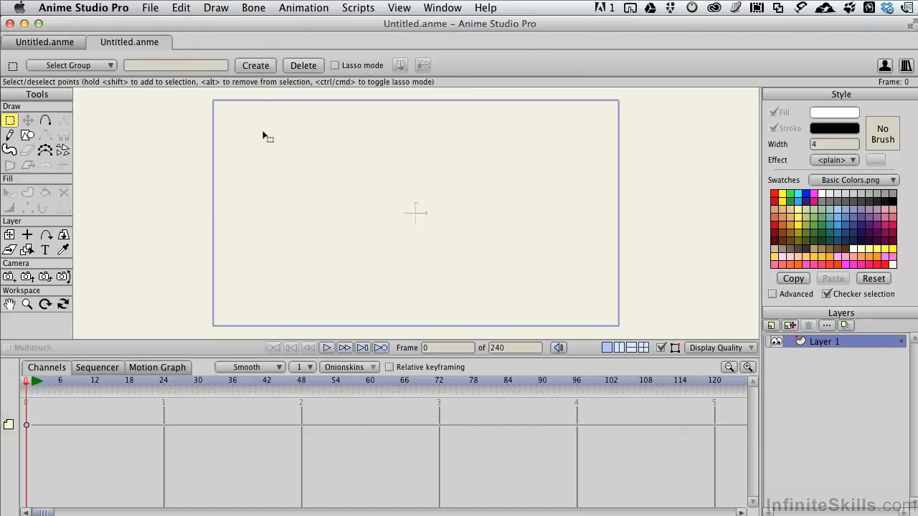
click(57, 43)
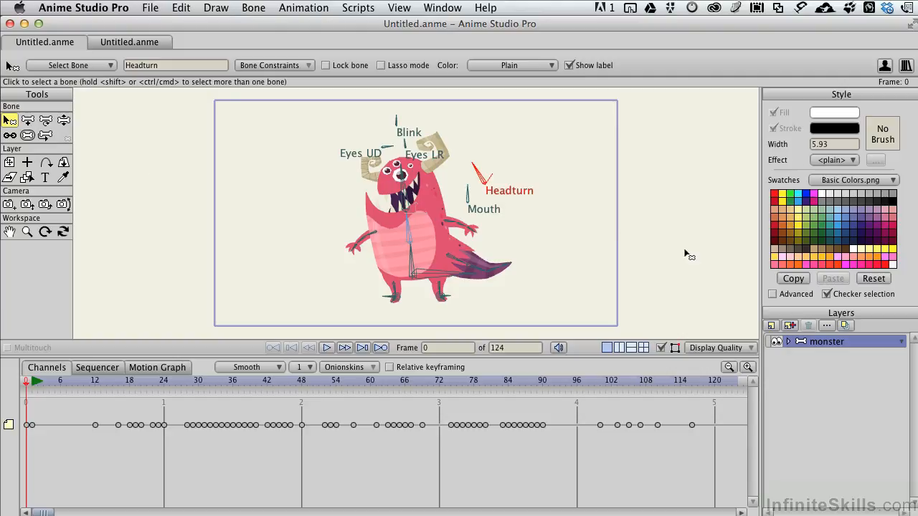
Add a vector layer above the monster layer and draw a triangle to the left of the character.
click(769, 326)
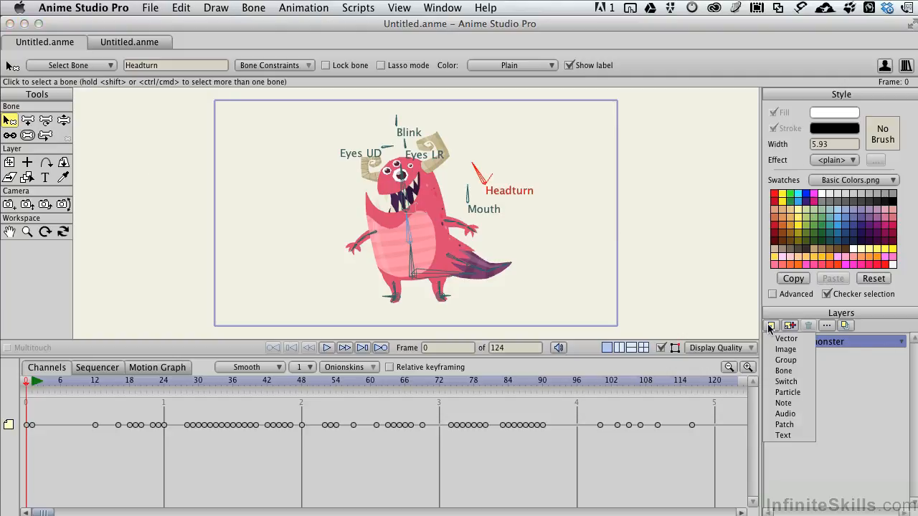
click(787, 339)
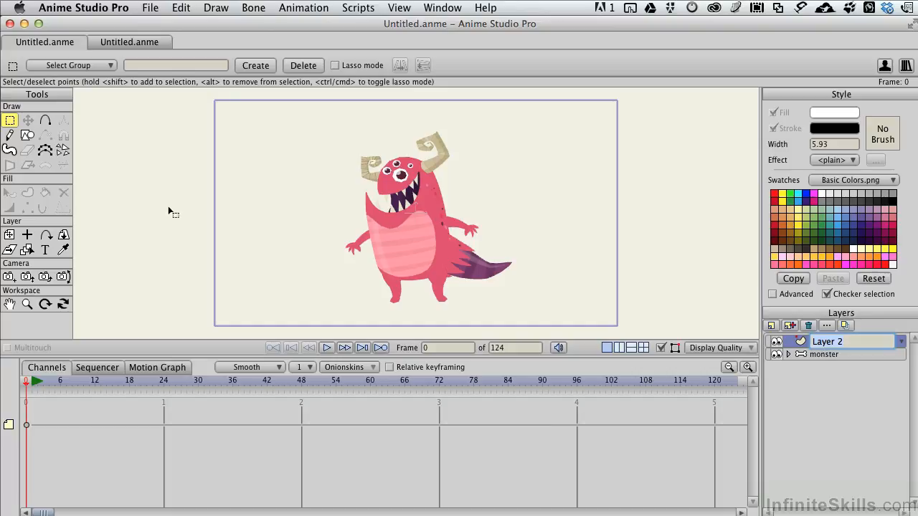
click(27, 136)
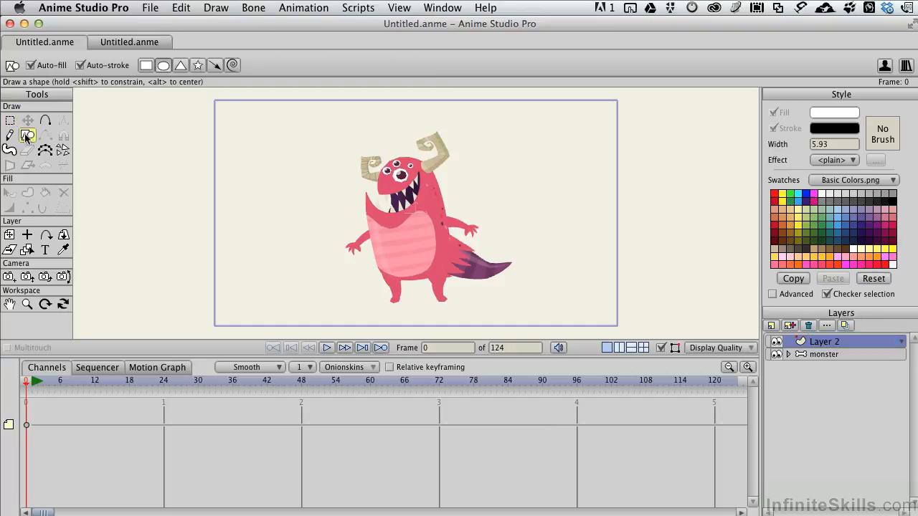
click(181, 66)
drag(213, 162, 320, 240)
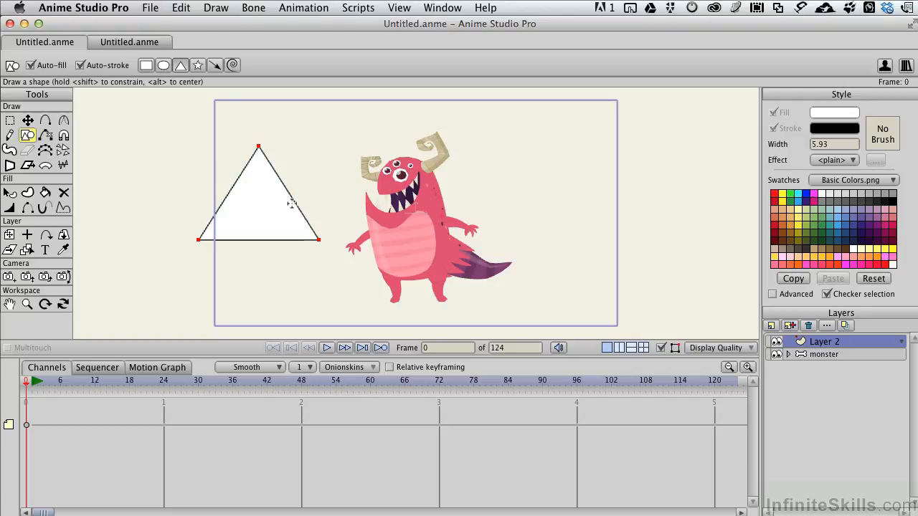
Copy the triangle from the monster document and paste it into the blank document's layer.
click(181, 9)
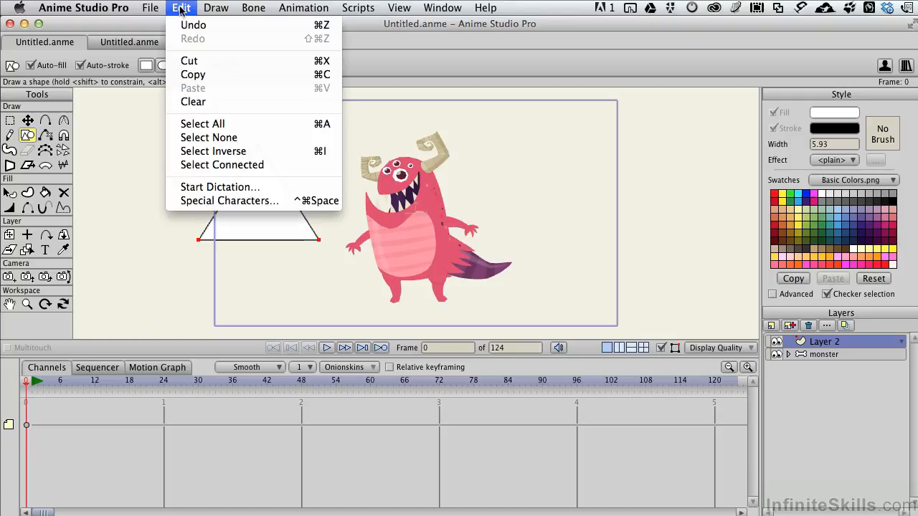
click(194, 76)
click(122, 44)
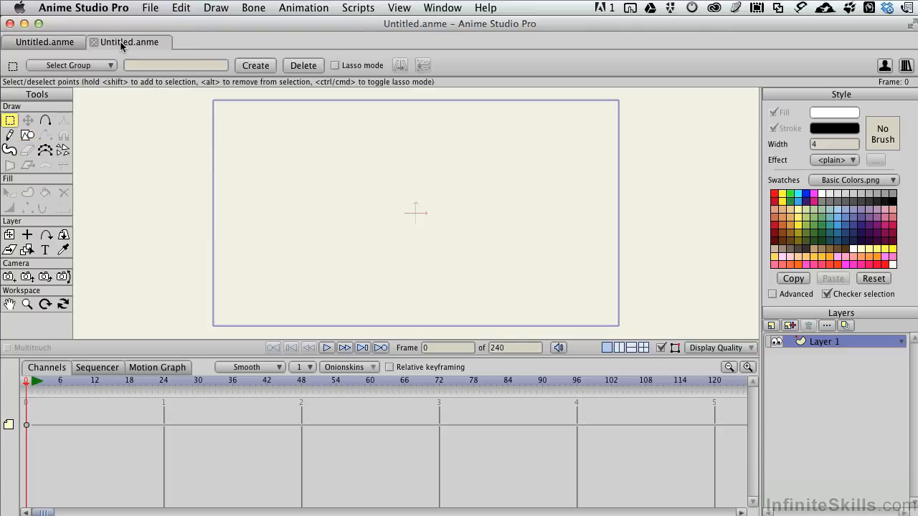
click(181, 8)
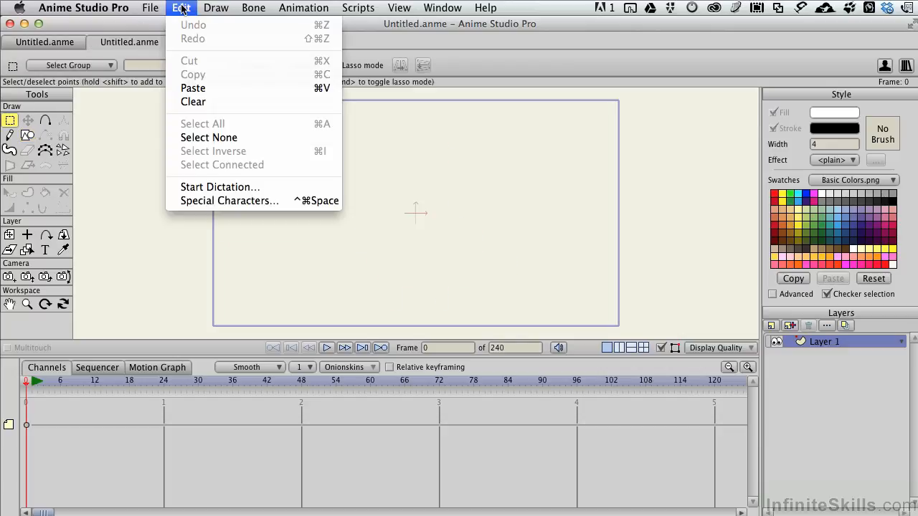
click(194, 87)
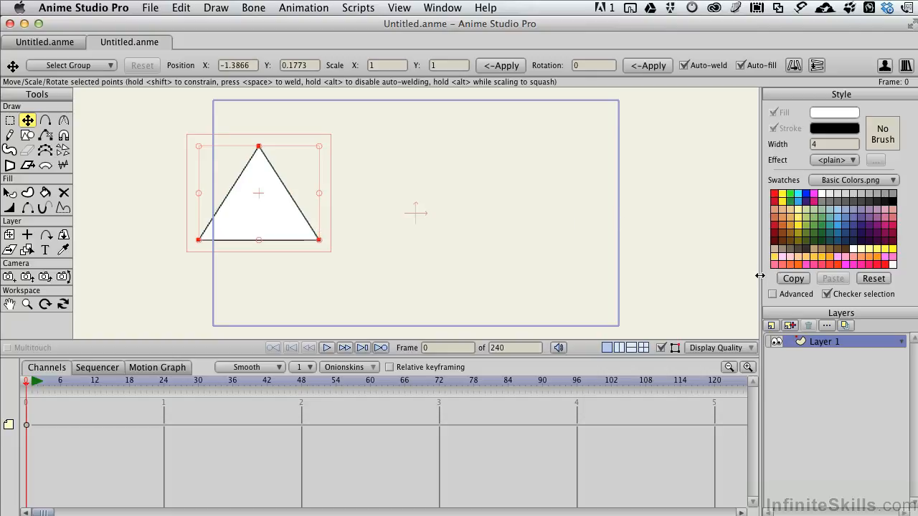
Show the advanced style options and hide them again.
click(772, 295)
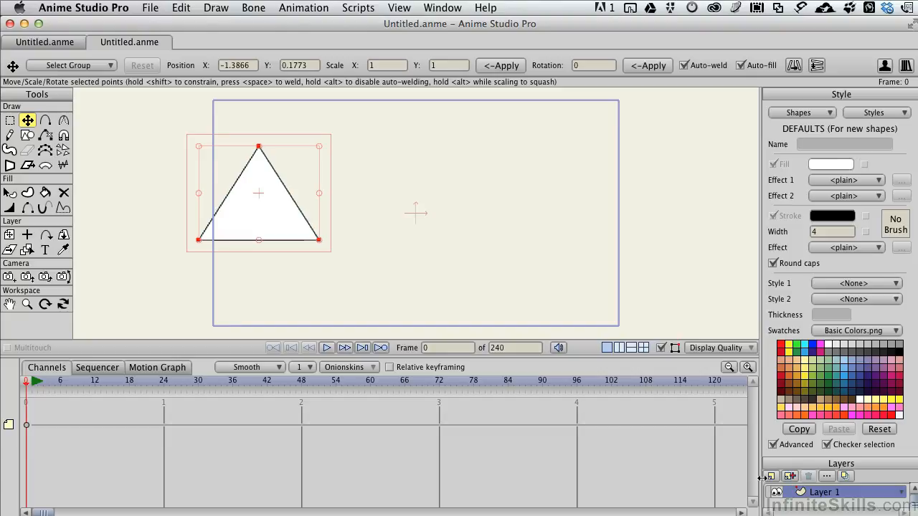
click(772, 445)
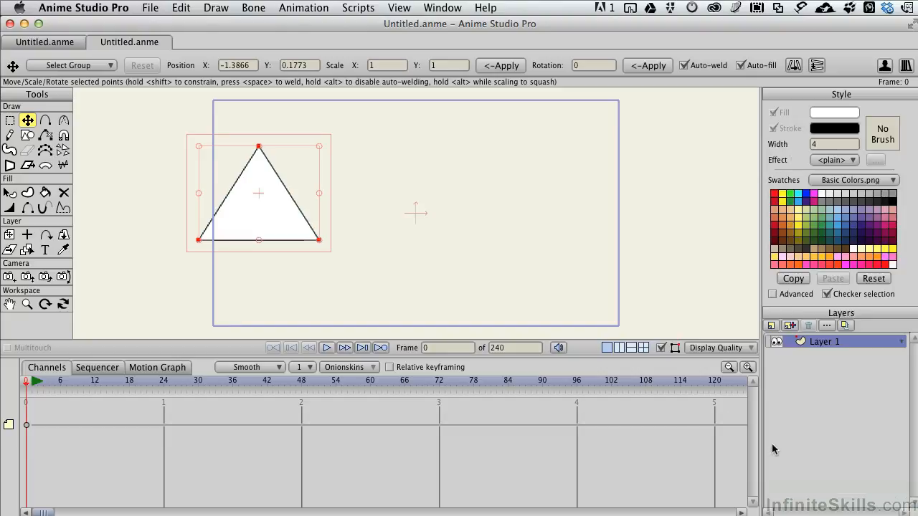
Select all bones of the monster layer in the first document and try to paste them into the second document.
click(62, 46)
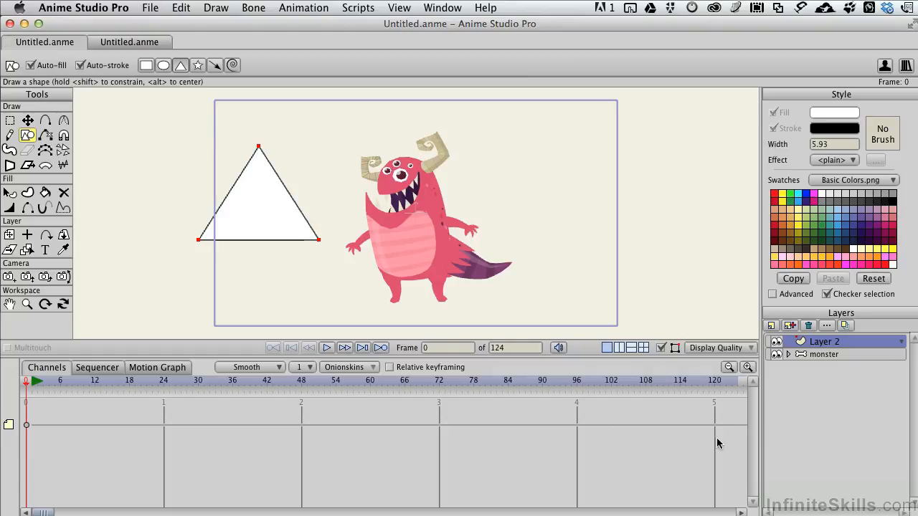
click(825, 356)
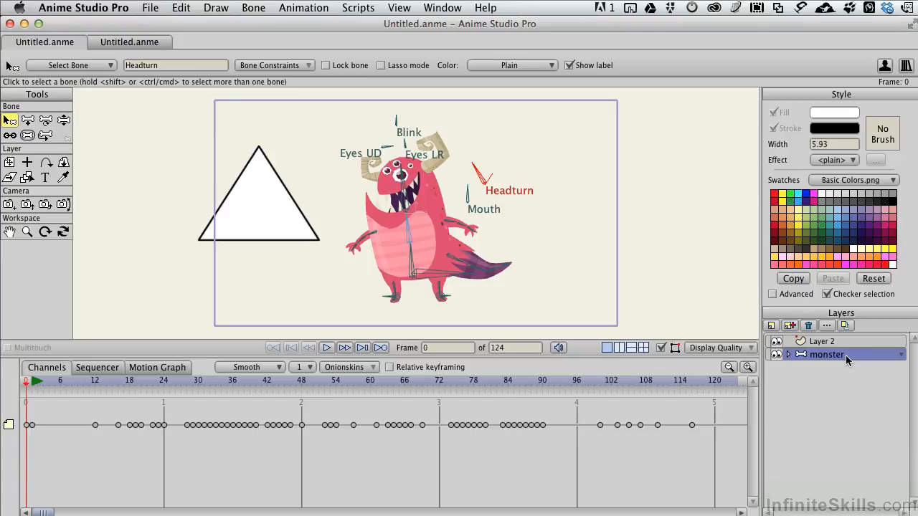
click(172, 8)
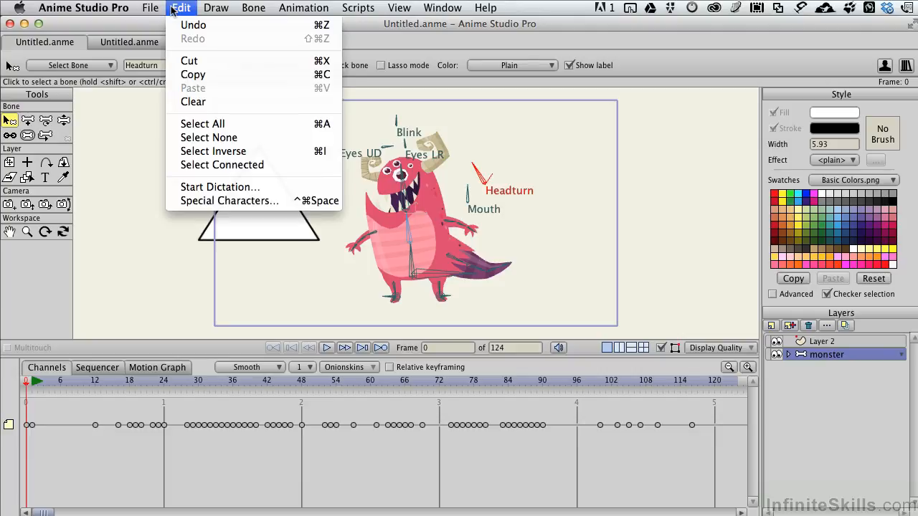
click(223, 123)
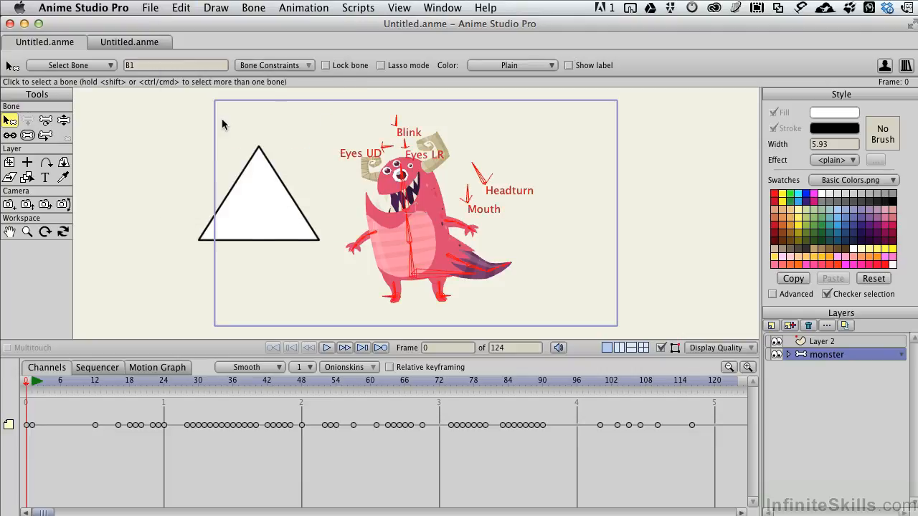
click(122, 42)
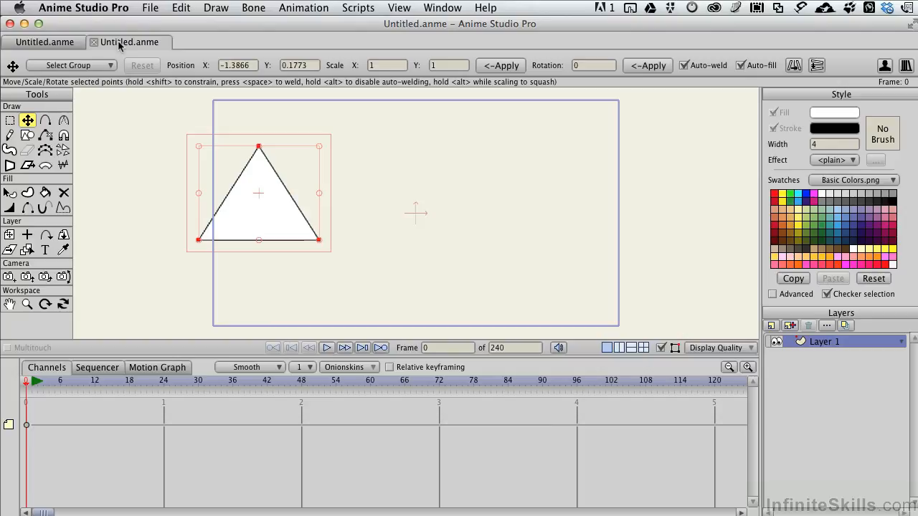
click(186, 8)
click(195, 88)
click(10, 42)
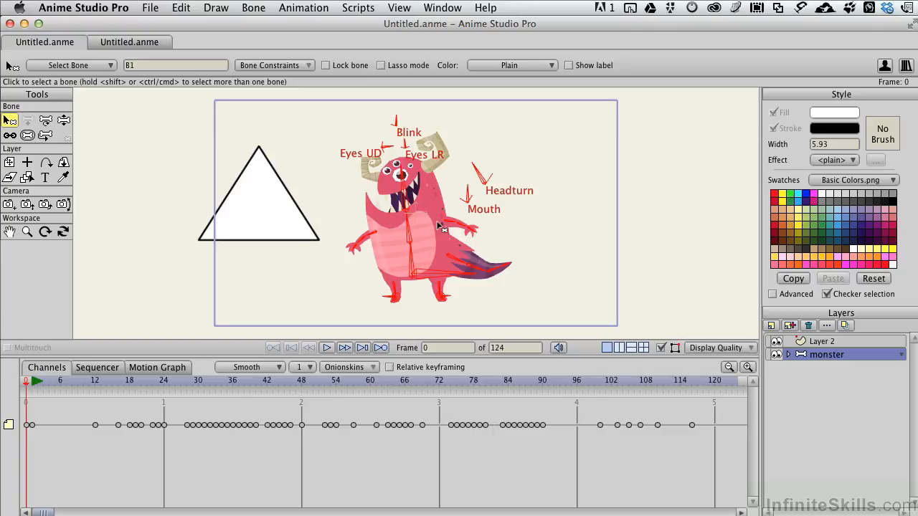
Insert the Monster character from the Anime Studio 10 characters in the content library and close the library.
click(906, 66)
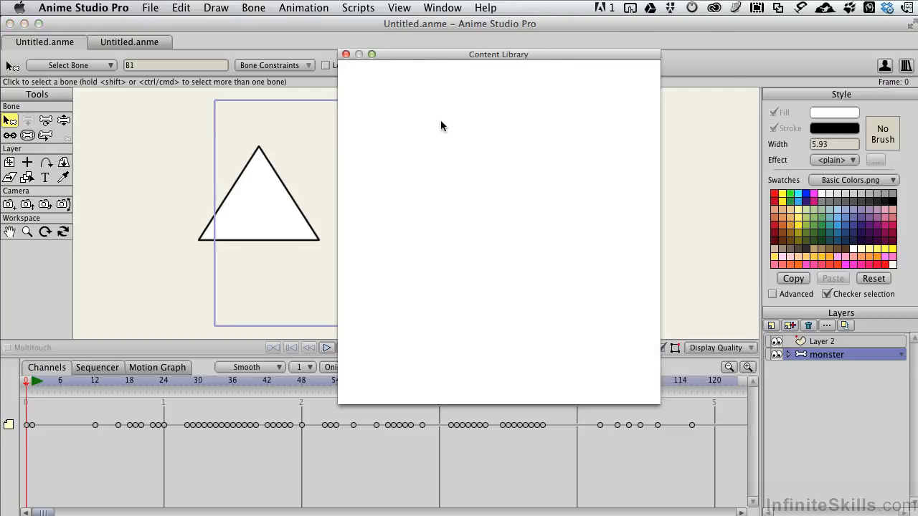
click(392, 131)
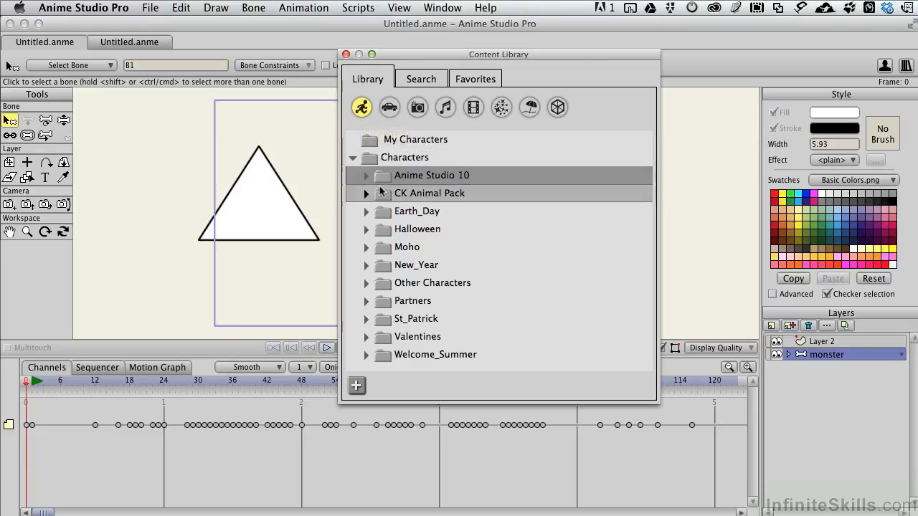
click(368, 179)
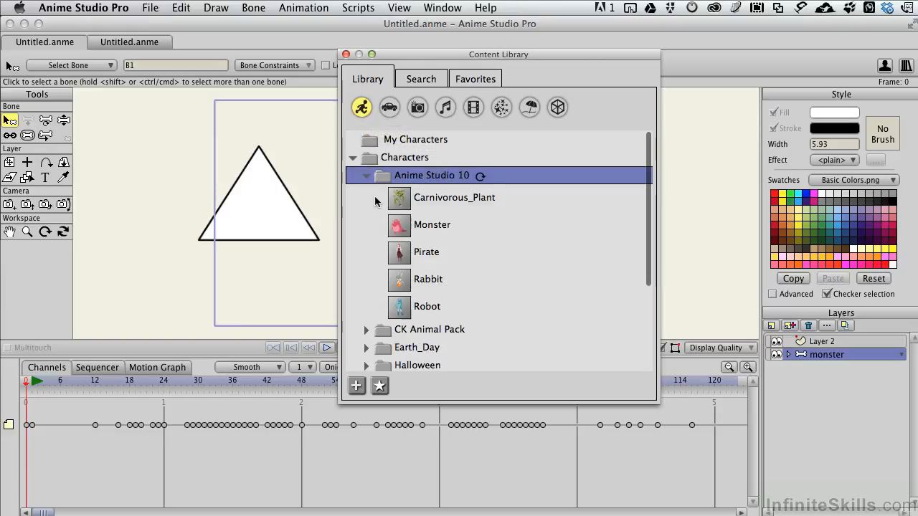
click(429, 228)
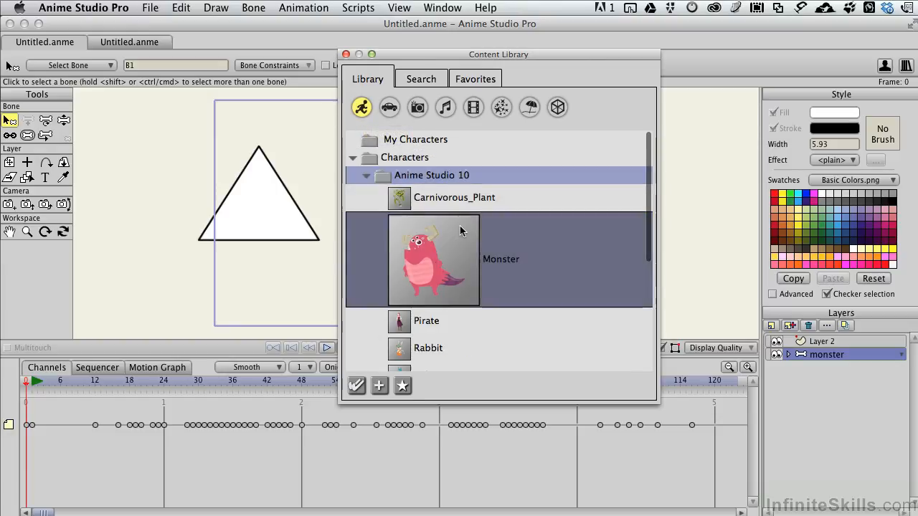
double_click(527, 238)
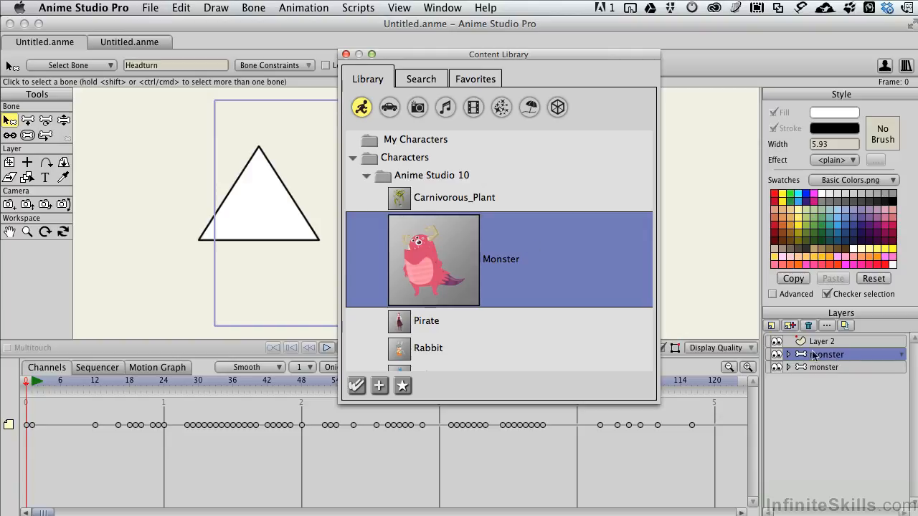
click(345, 54)
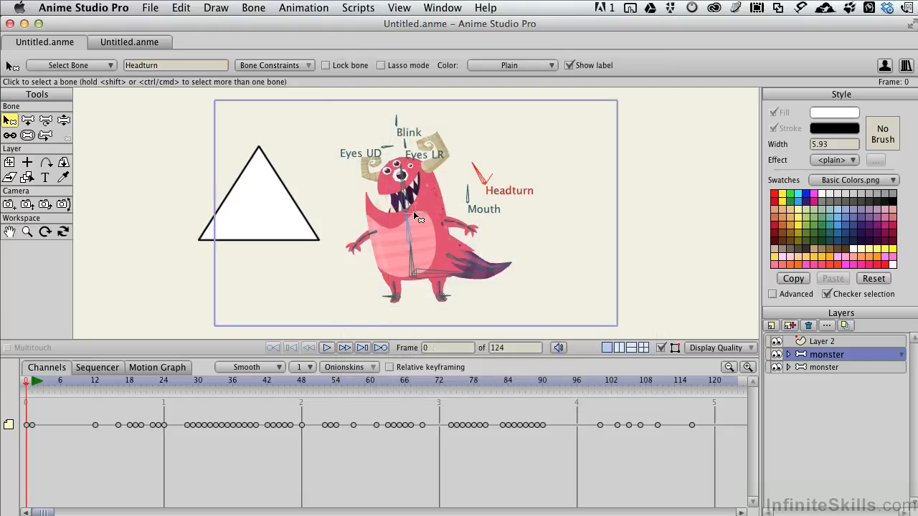
Move the inserted monster layer to the right of the original, at about X 1.62, and compare the two monster layers.
click(10, 164)
drag(289, 265, 490, 268)
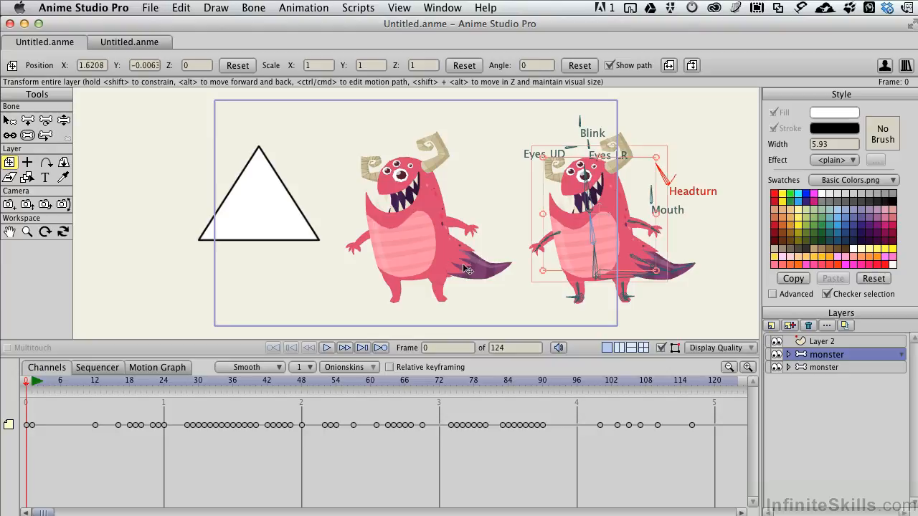
click(820, 368)
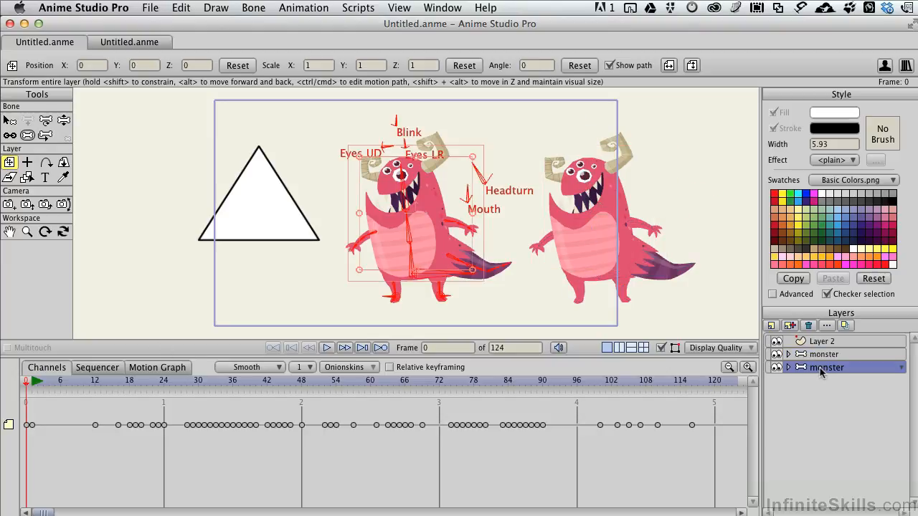
click(826, 356)
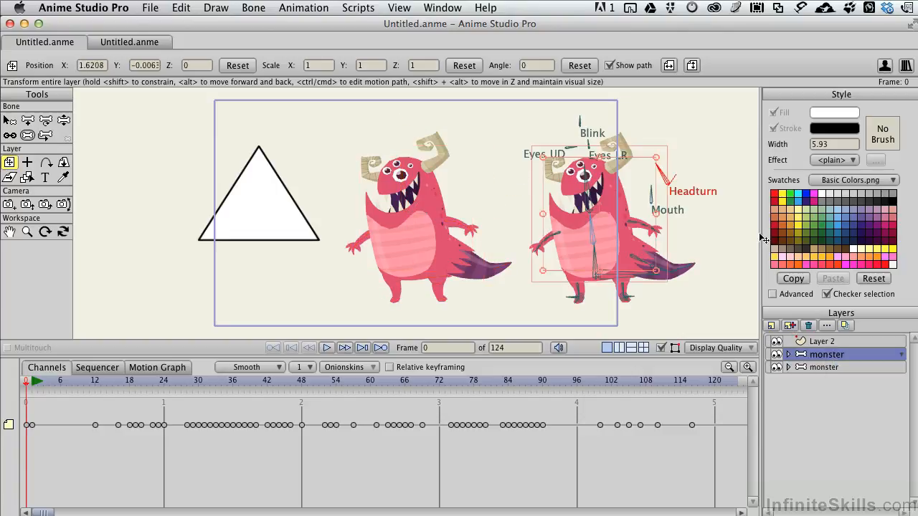
Open the content library and bring up the insert options for the Lightning character in Other Characters.
click(904, 66)
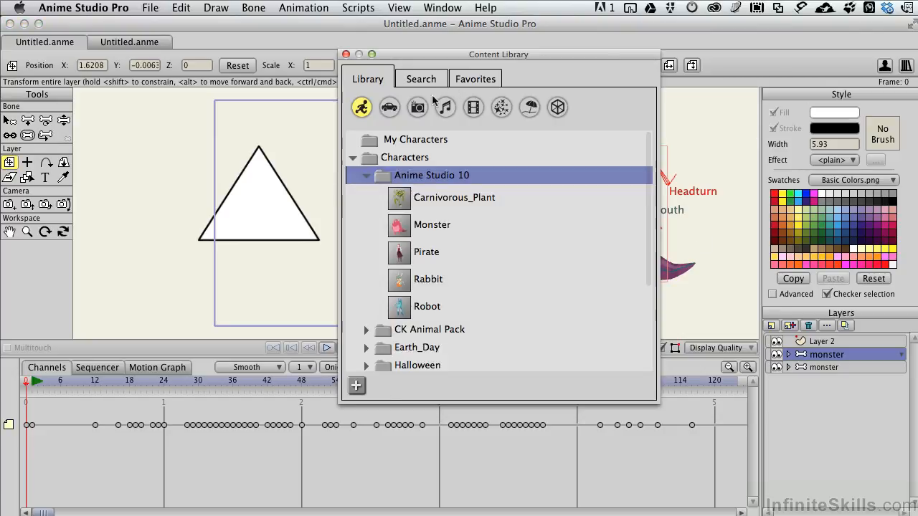
click(365, 175)
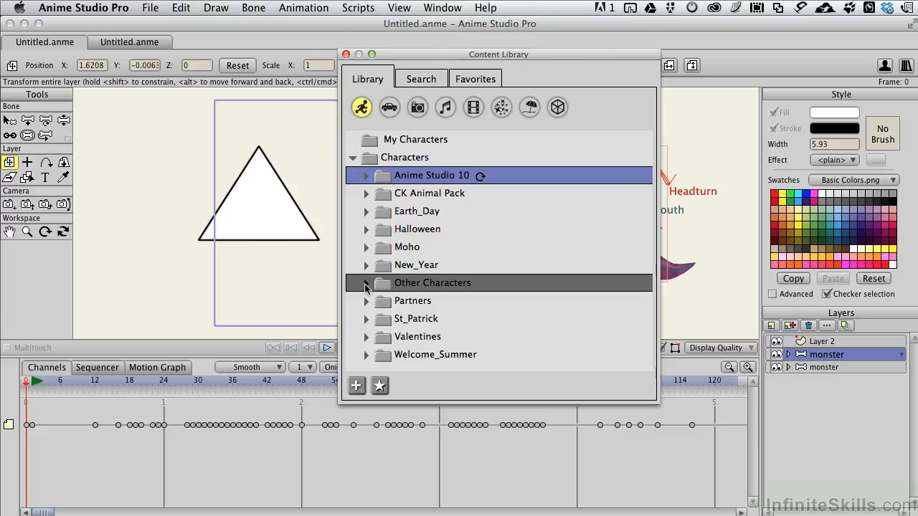
click(371, 286)
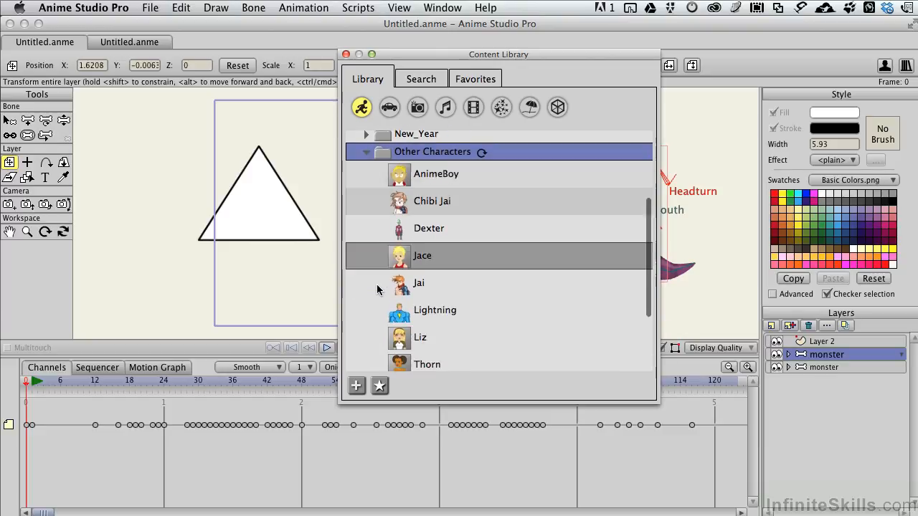
click(466, 293)
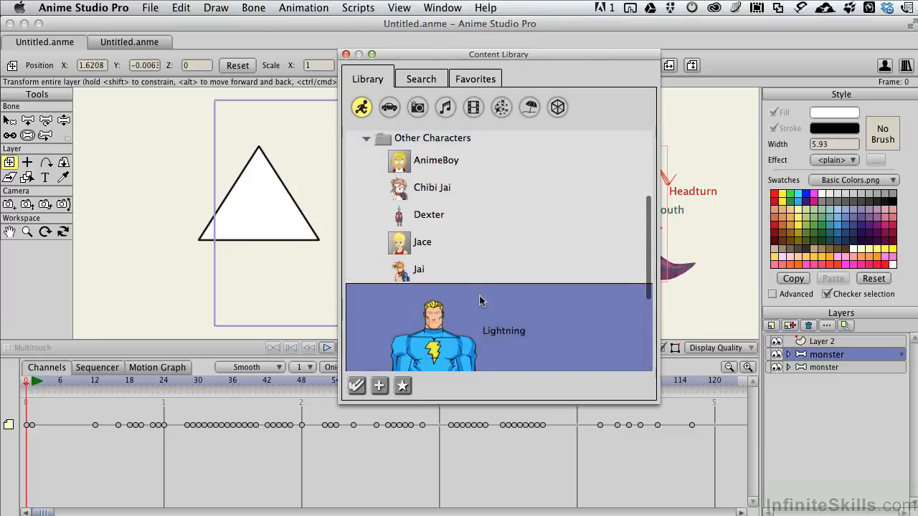
double_click(528, 308)
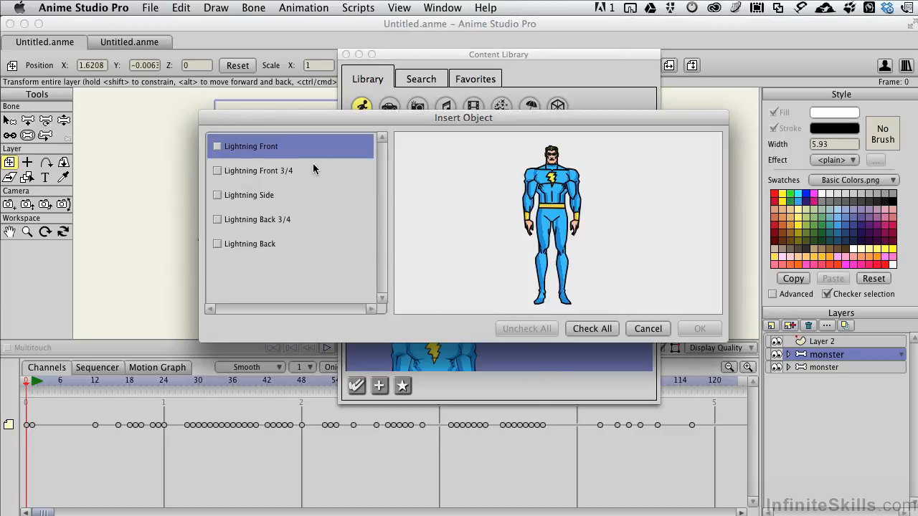
Mark the Lightning Front 3/4, Lightning Side and Lightning Front views for insertion, and cancel the insertion.
click(265, 176)
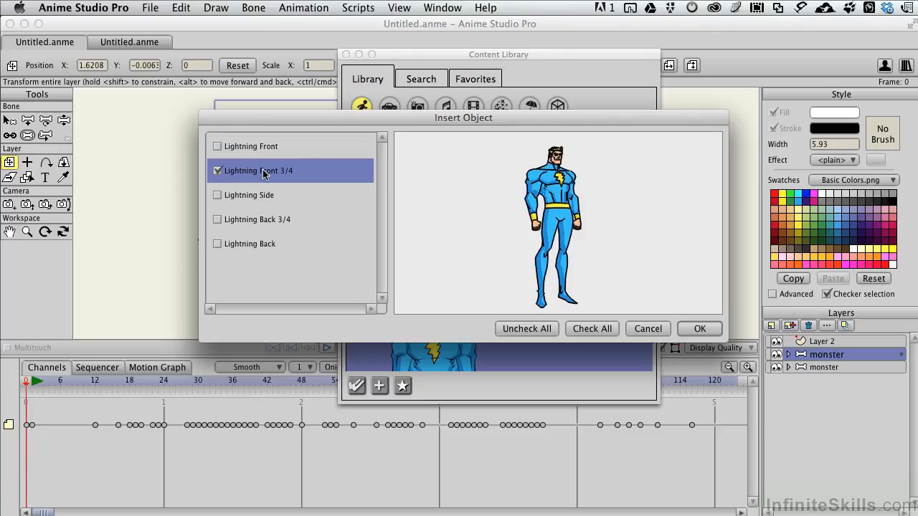
click(267, 195)
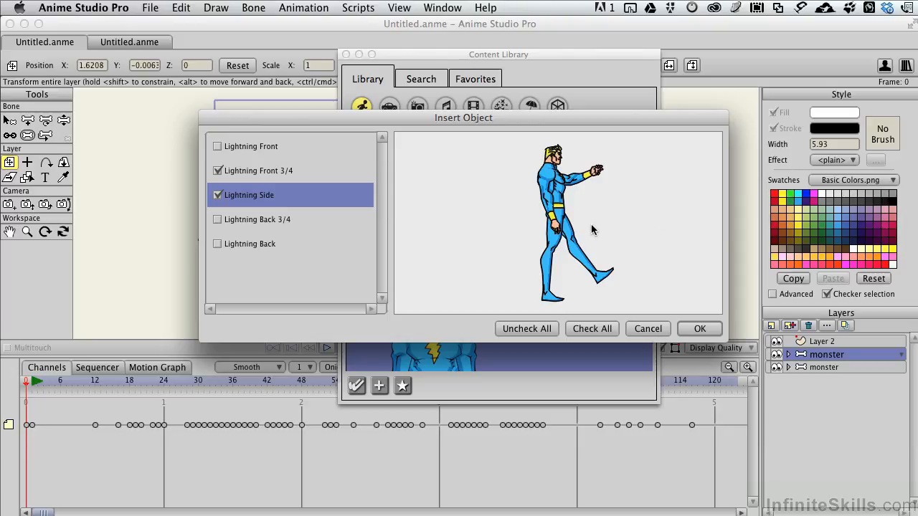
click(242, 146)
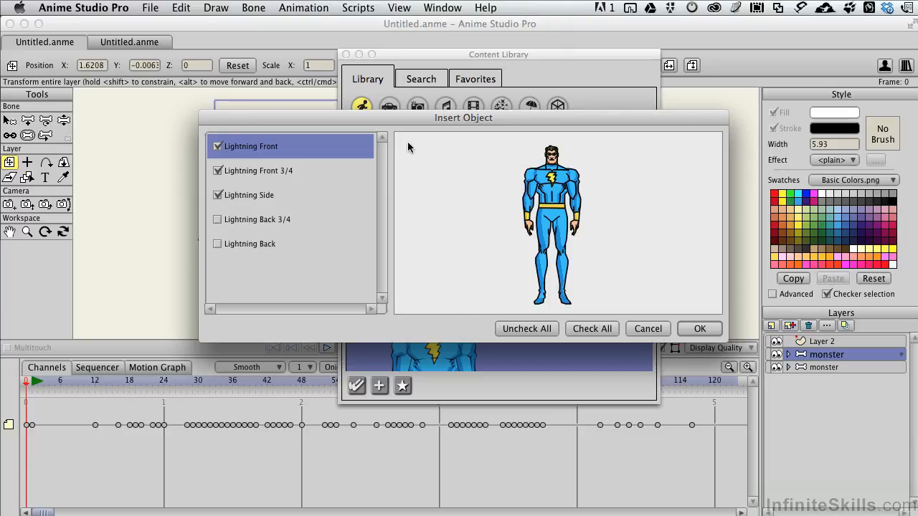
drag(410, 119, 420, 242)
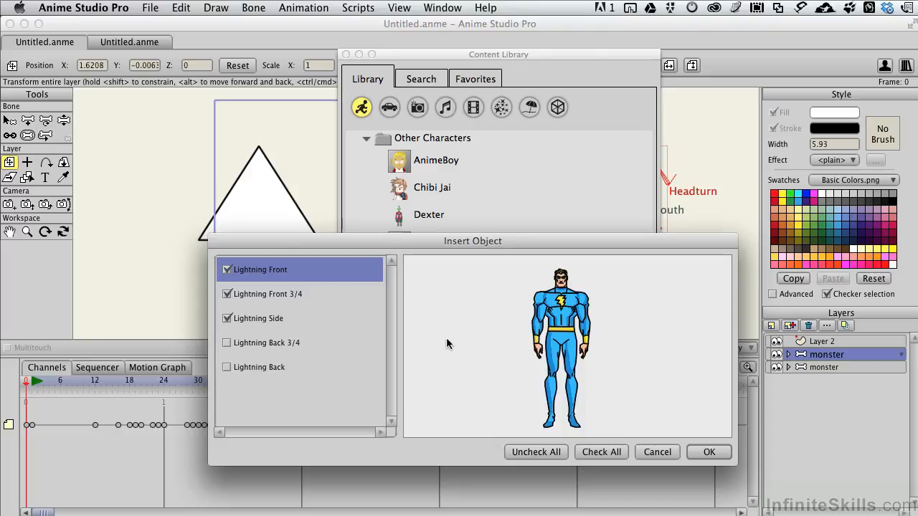
click(657, 453)
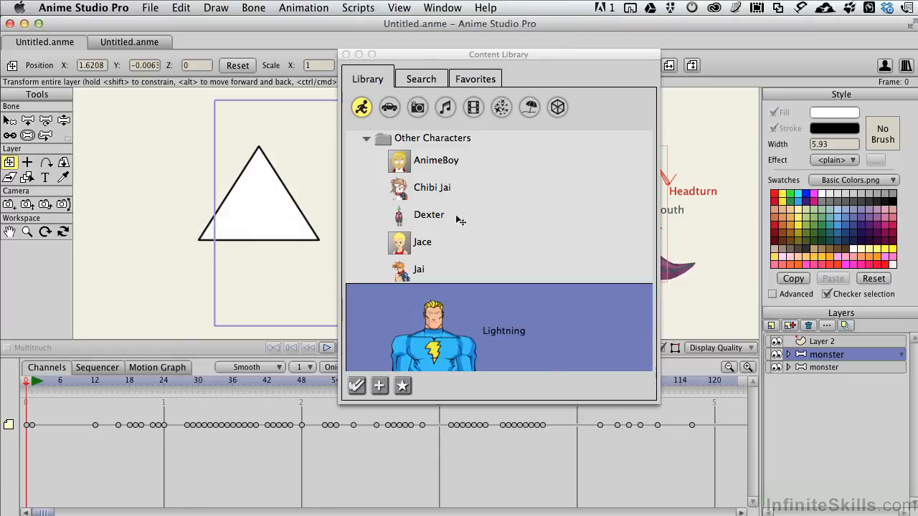
Close the content library, and view the second document before returning to the first.
scroll(459, 215, up, 4)
scroll(442, 206, up, 3)
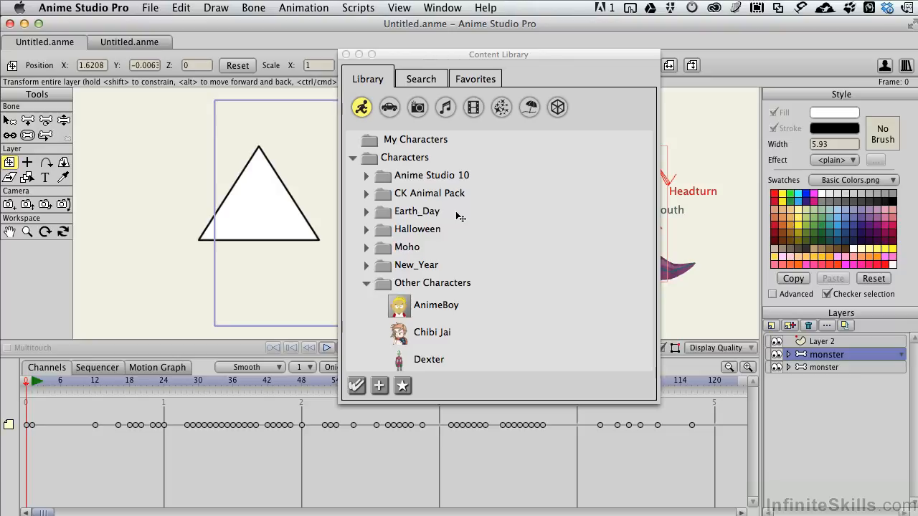
click(346, 55)
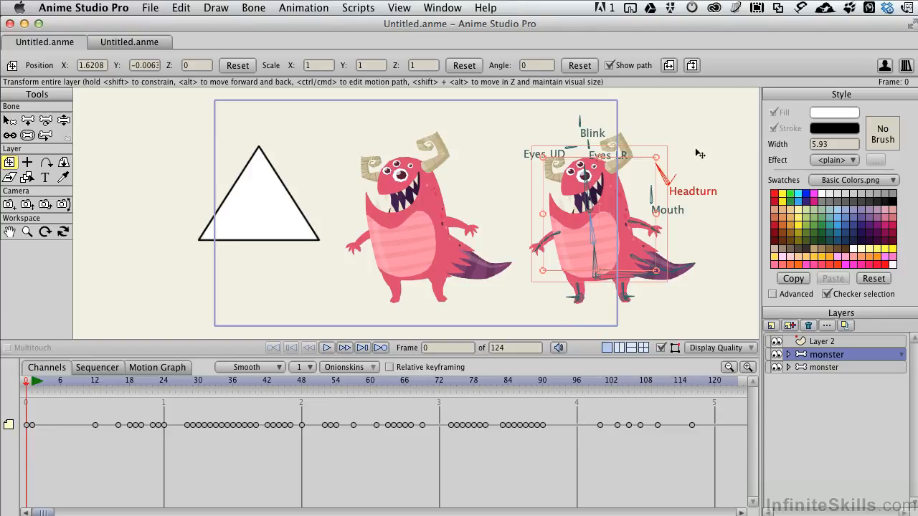
click(125, 43)
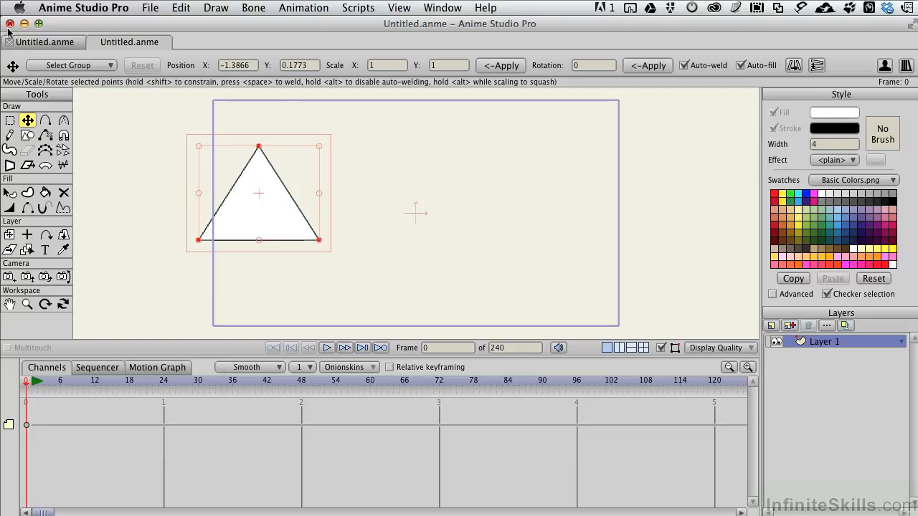
click(39, 42)
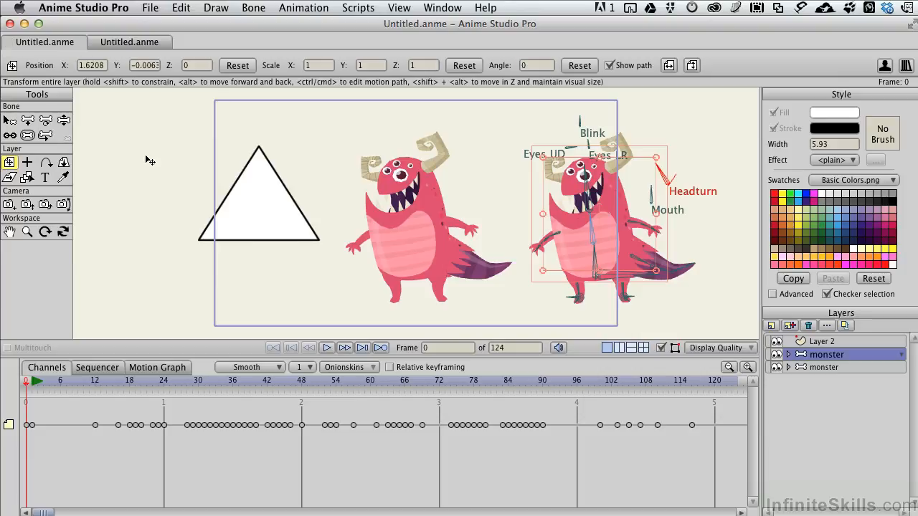